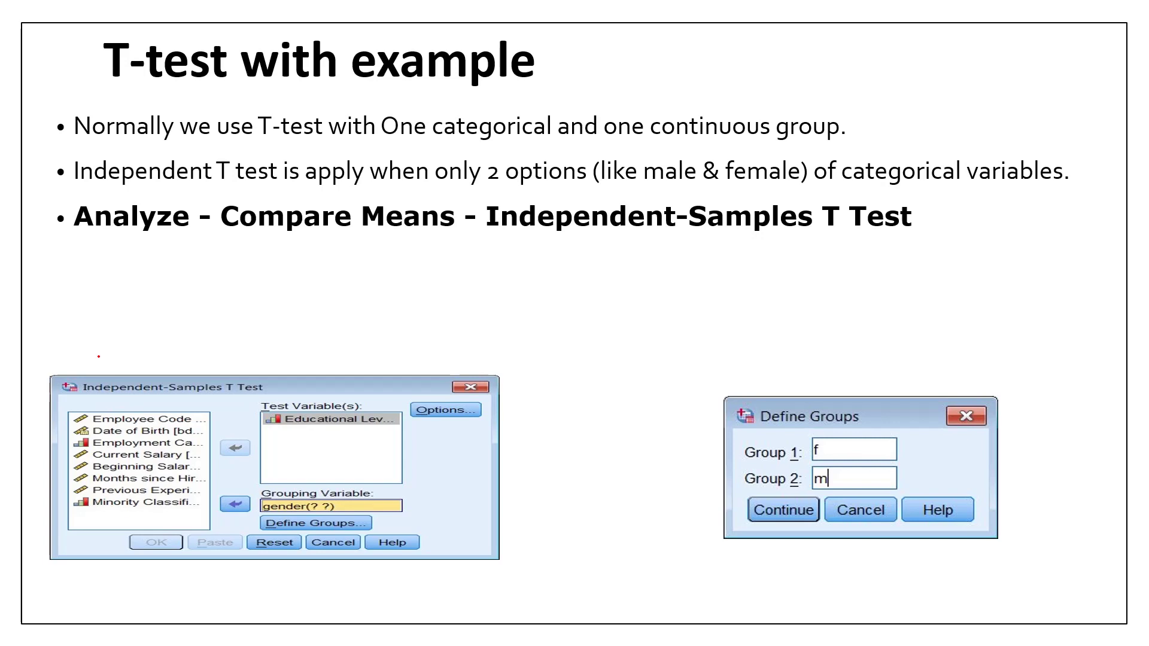
- Mark 'categorical' and 'continuous group' in red ink, and underline 'male & female' on the T-test slide
left_click_drag(437, 142, 499, 138)
left_click_drag(437, 150, 522, 147)
left_click_drag(695, 143, 782, 134)
left_click_drag(725, 149, 801, 141)
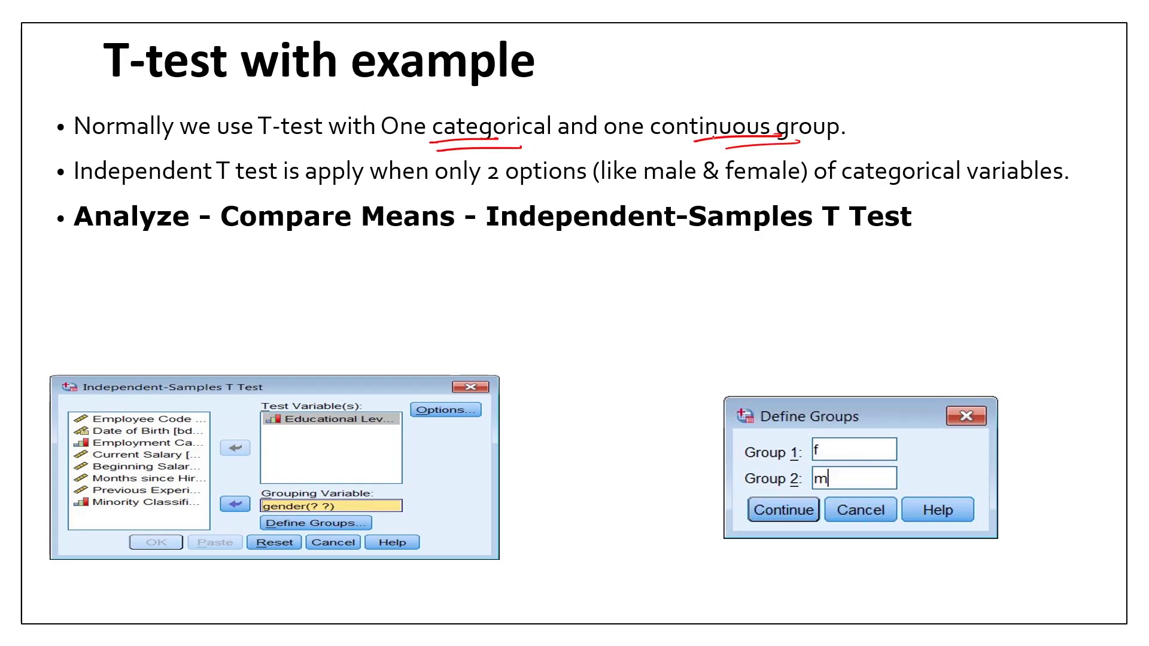
mouse_move(502, 106)
left_mouse_down()
mouse_move(434, 110)
mouse_move(461, 144)
mouse_move(541, 141)
mouse_move(507, 102)
mouse_move(473, 106)
left_mouse_up()
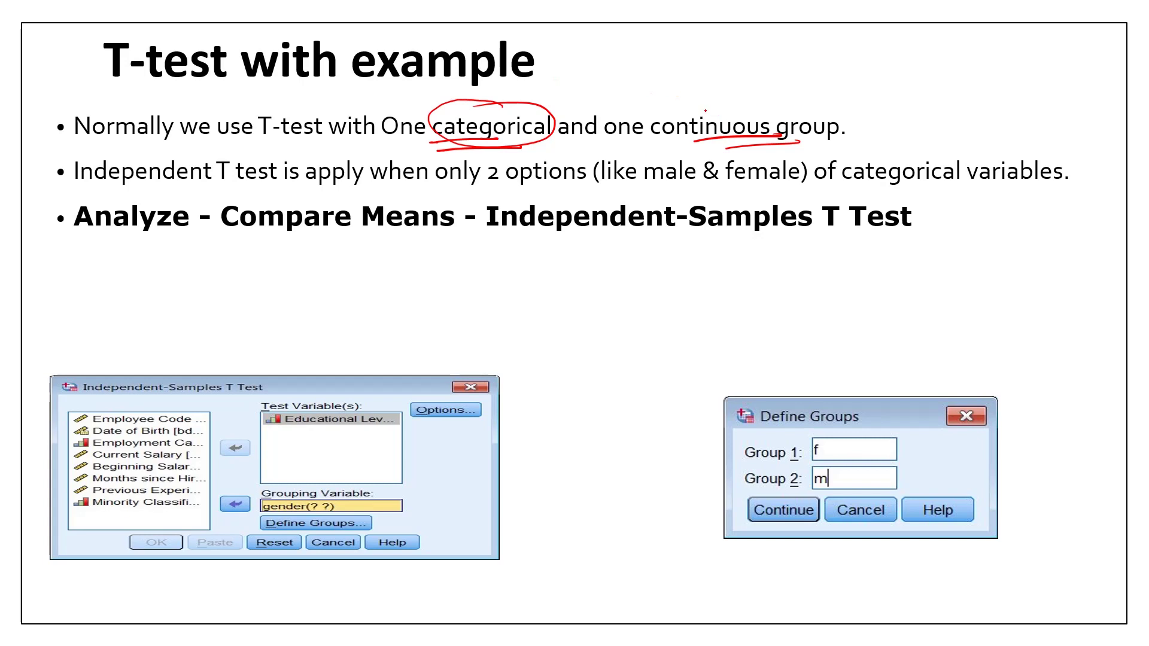
mouse_move(705, 107)
left_mouse_down()
mouse_move(658, 148)
mouse_move(700, 82)
left_mouse_up()
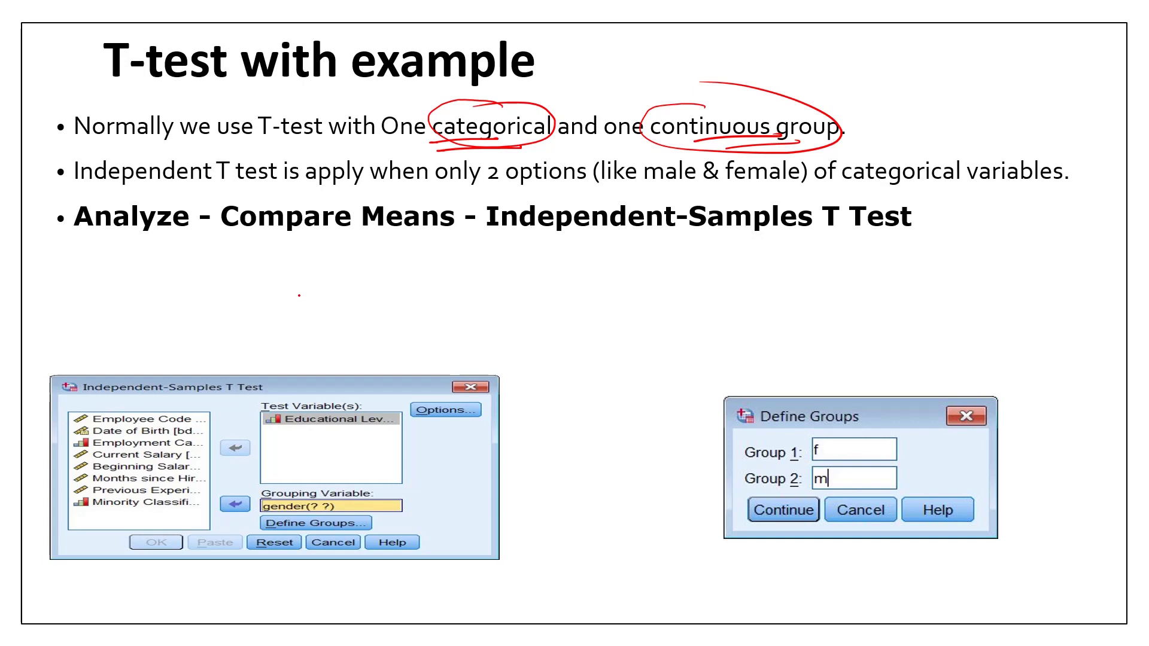
left_click_drag(654, 193, 830, 183)
- Switch to the Employee data.sav Data Editor window with Alt+Tab
key("alt+Tab")
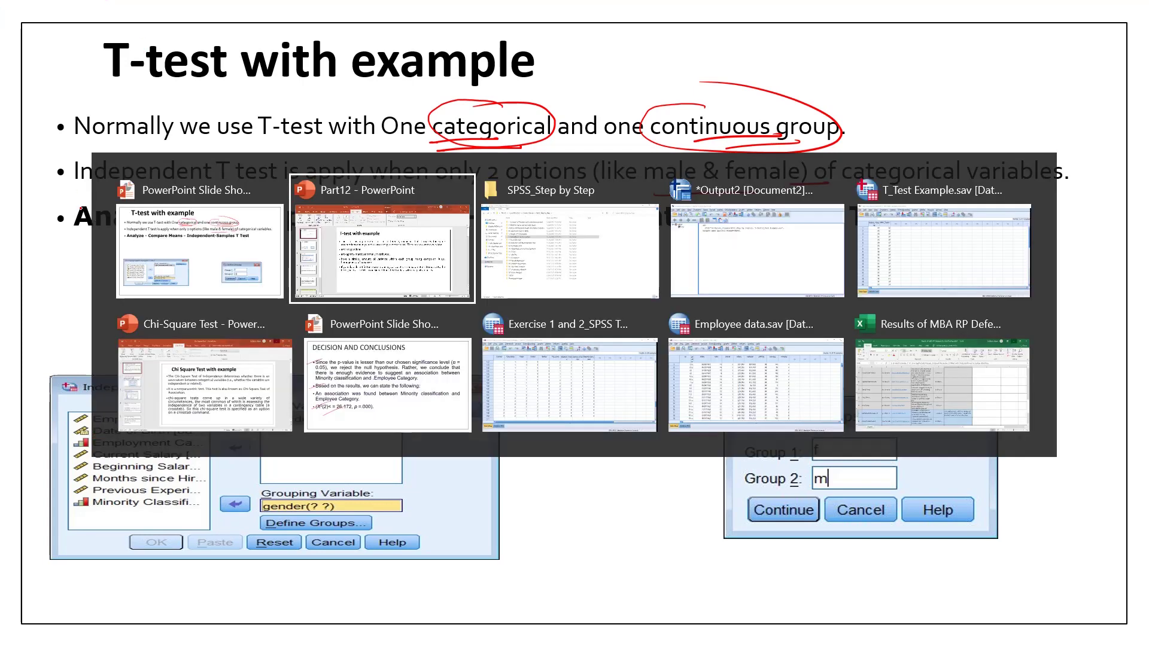
key("alt+Tab")
key("alt+Tab")
key("alt+Tab")
key("alt+Tab")
key("alt+Tab")
key("alt+Tab")
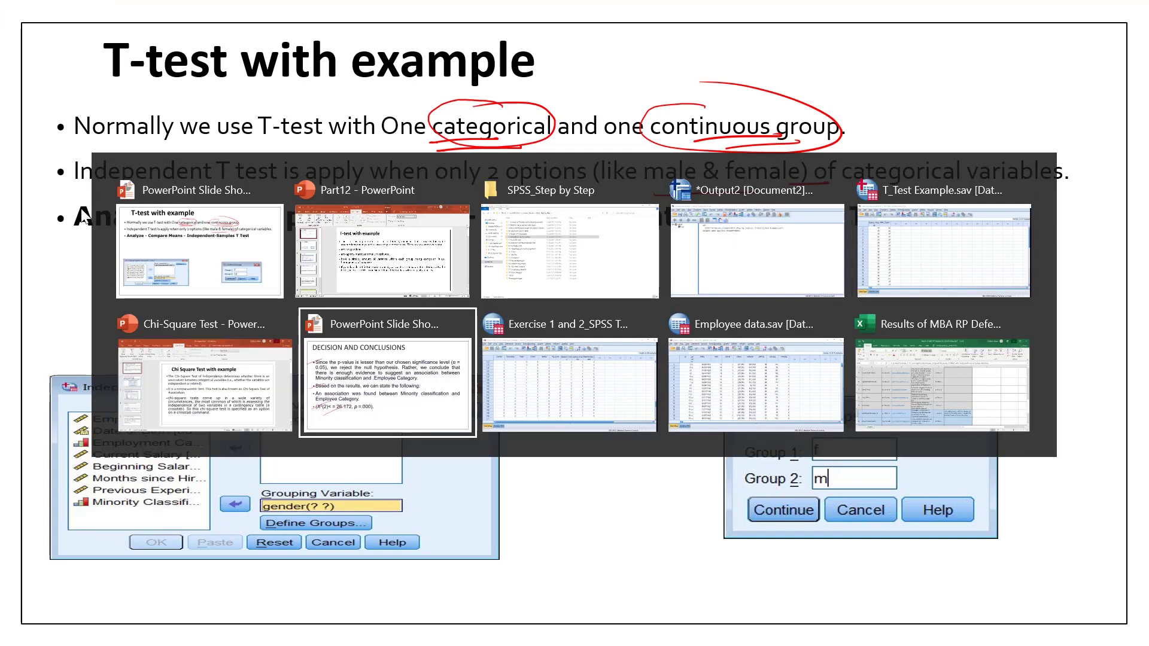
key("alt+Tab")
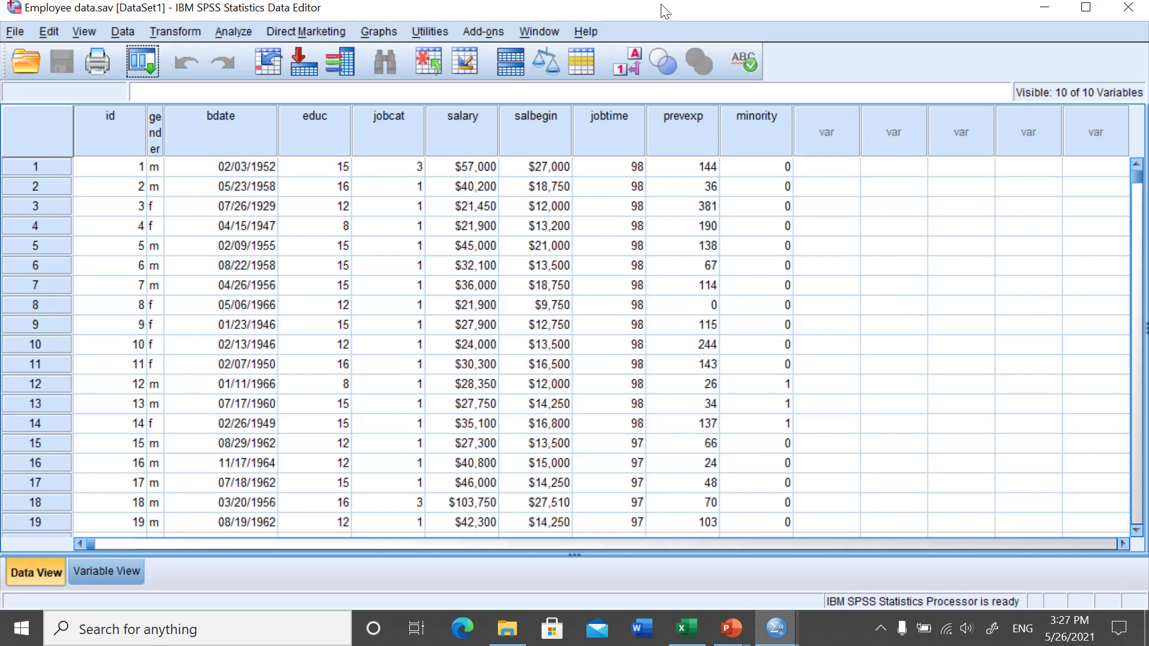
- Choose Analyze > Compare Means > Independent-Samples T Test
left_click(234, 32)
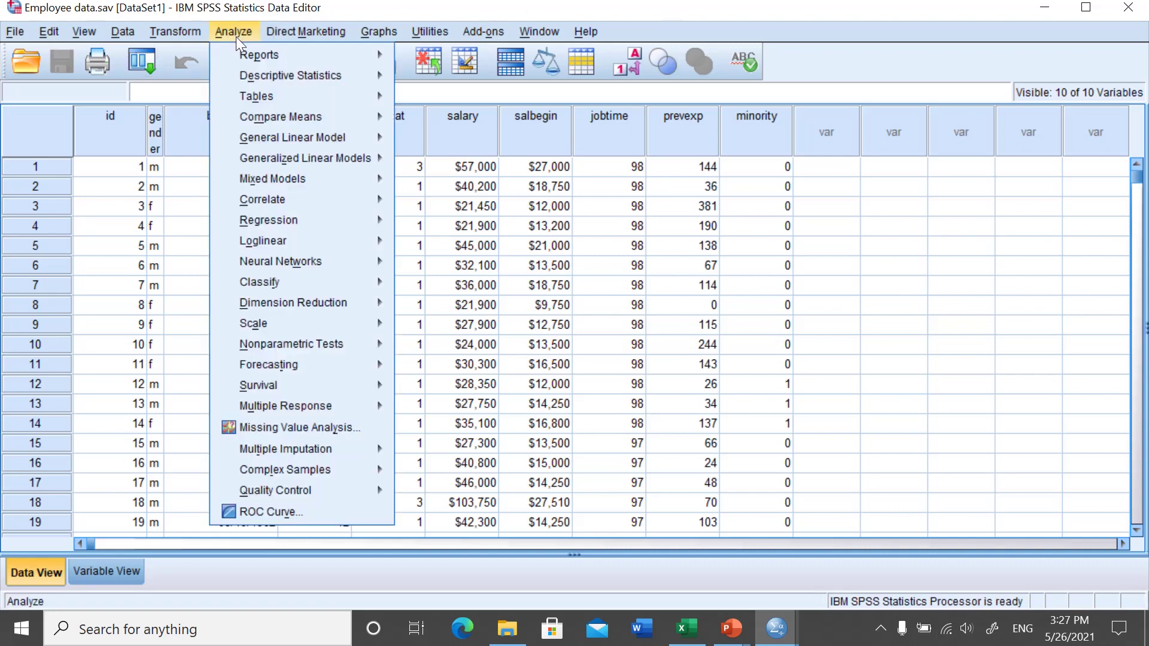
mouse_move(298, 114)
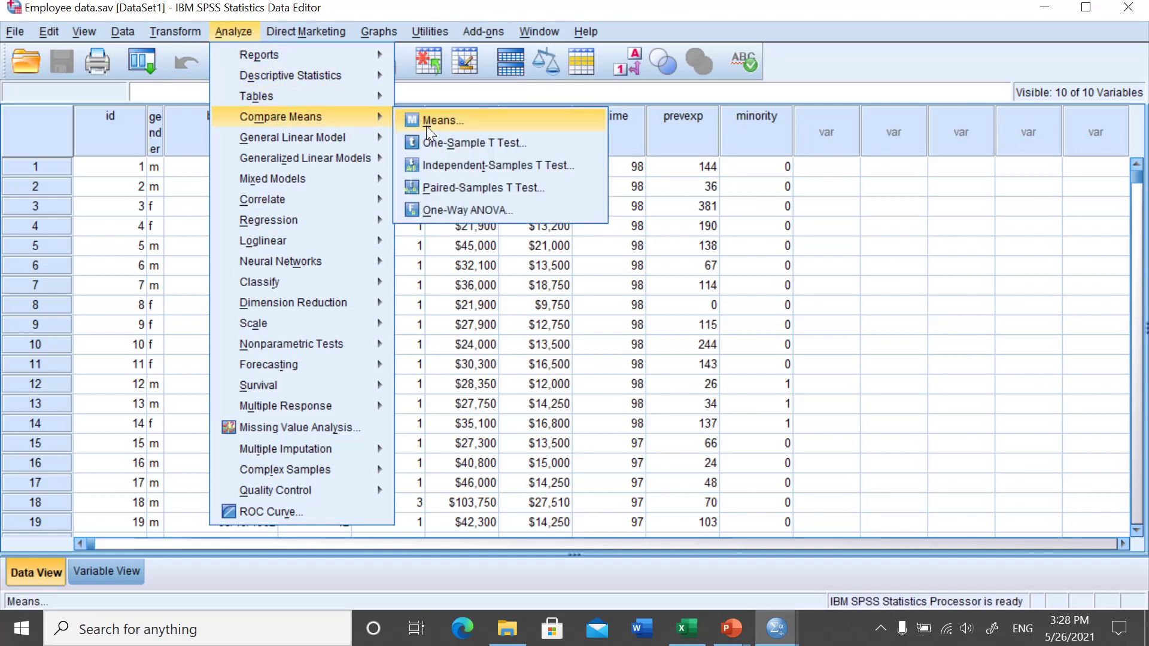
left_click(512, 164)
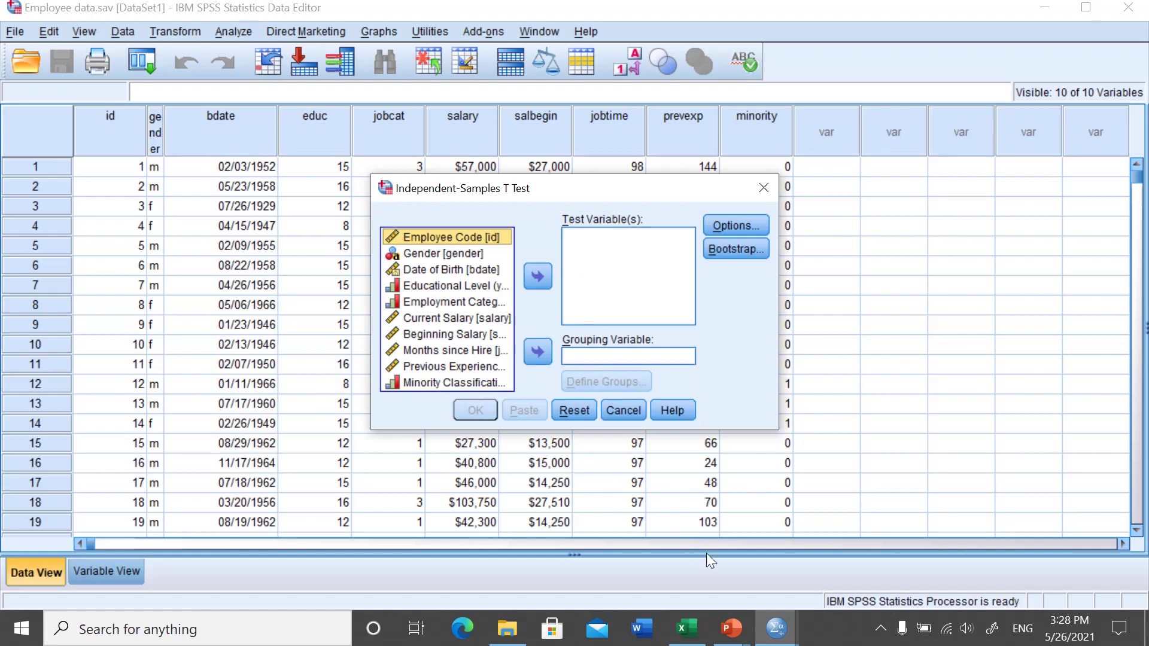
- Return to the T-test slide show and tick the gender grouping variable in red
left_click(730, 628)
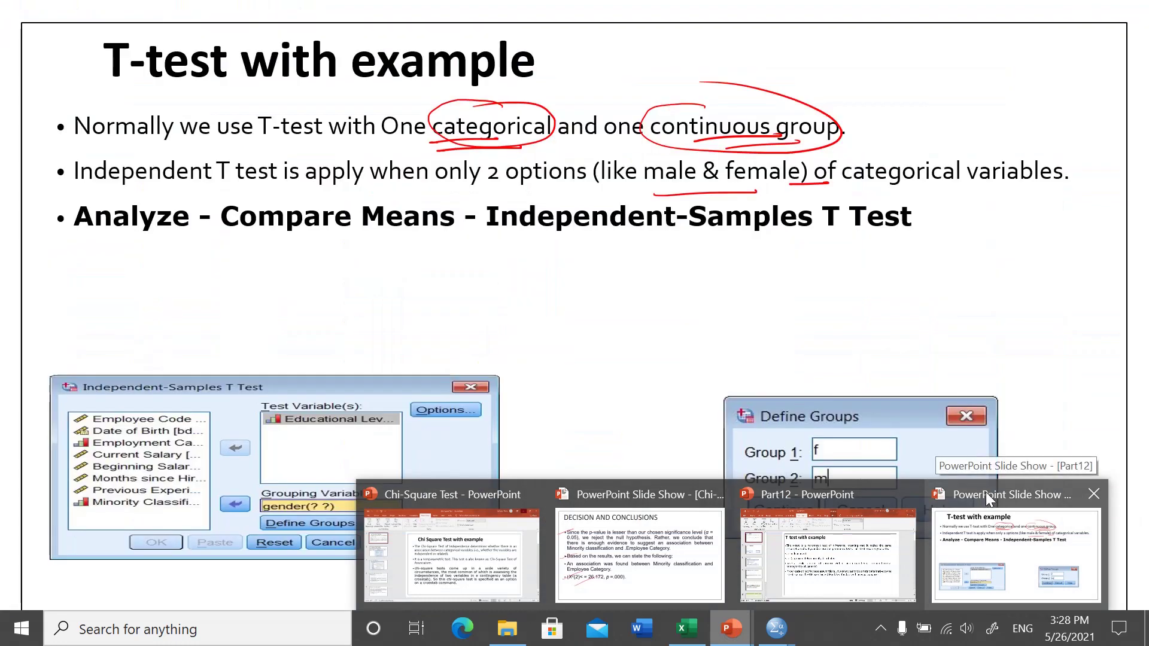
left_click(986, 492)
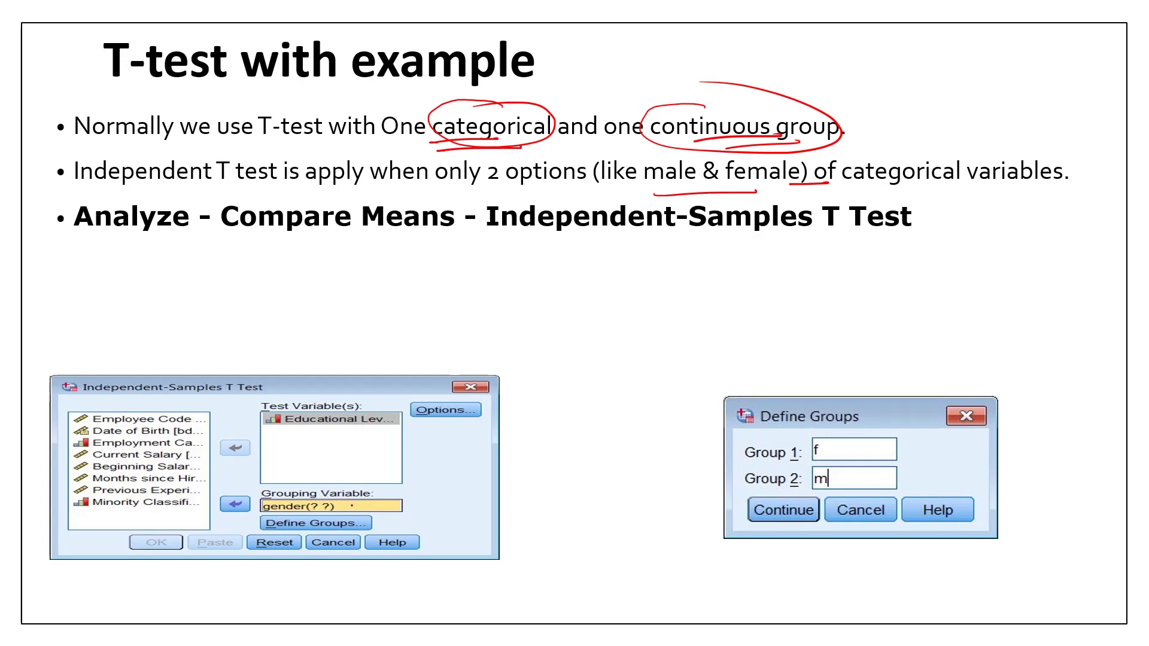
left_click_drag(355, 503, 378, 487)
- Switch back to the SPSS Independent-Samples T Test dialog
key("alt+Tab")
key("alt+Tab")
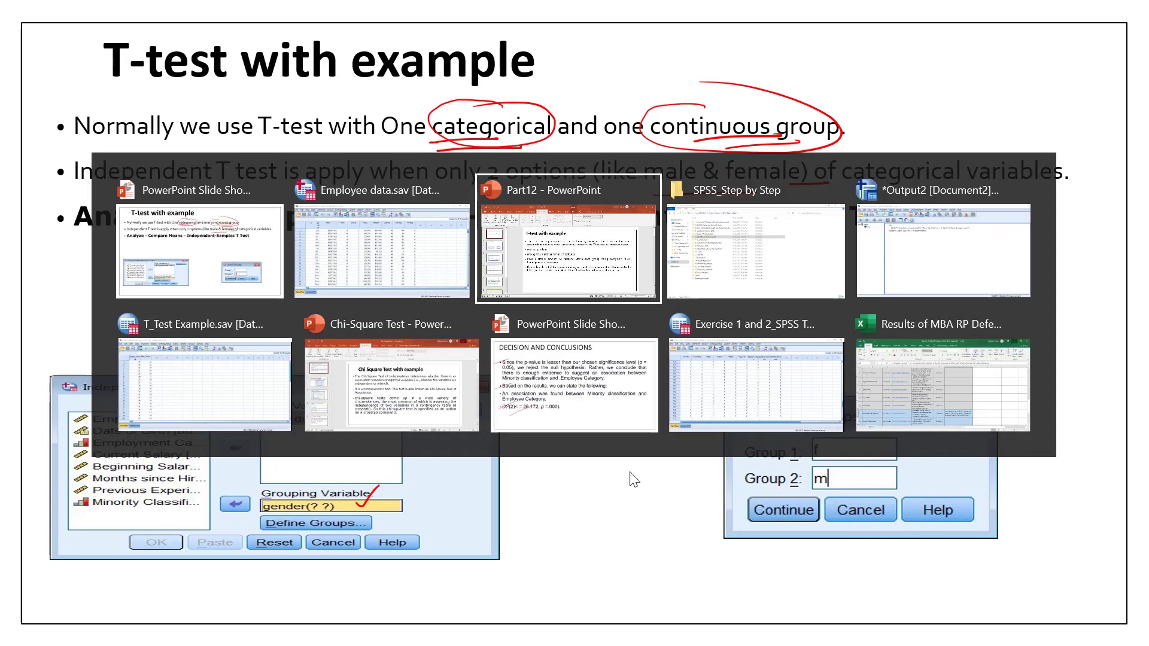
key("alt+Tab")
key("alt+Tab")
key("alt+Tab")
key("alt+Tab")
key("alt+Tab")
key("alt+Tab")
key("alt+Tab")
key("alt+Tab")
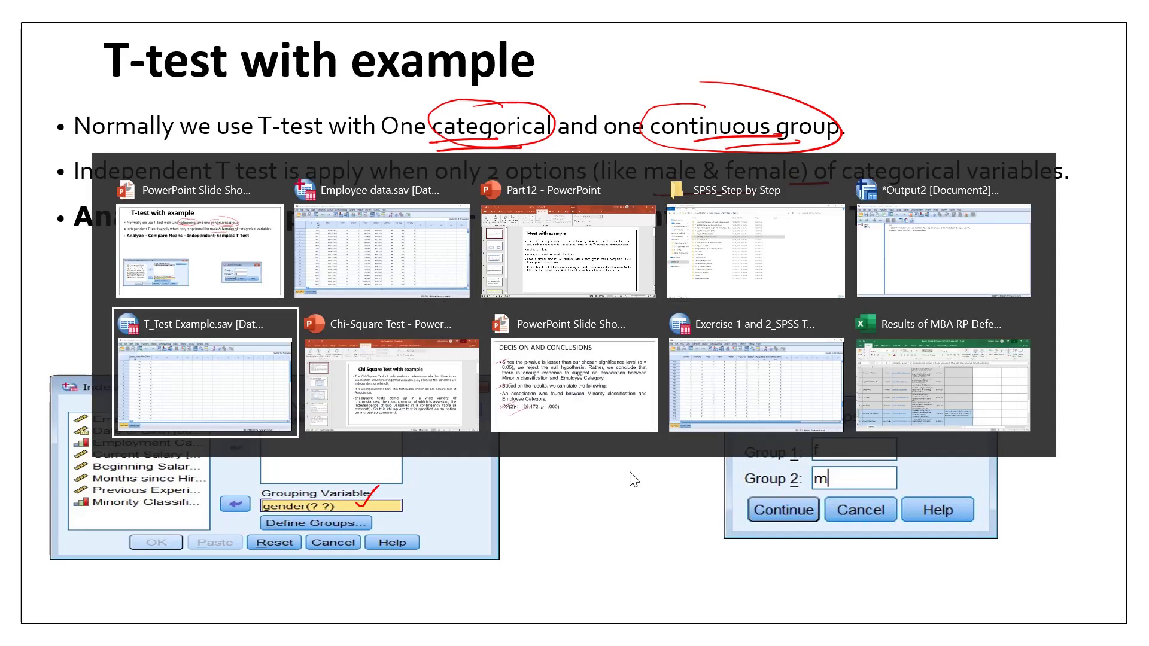
key("alt+Tab")
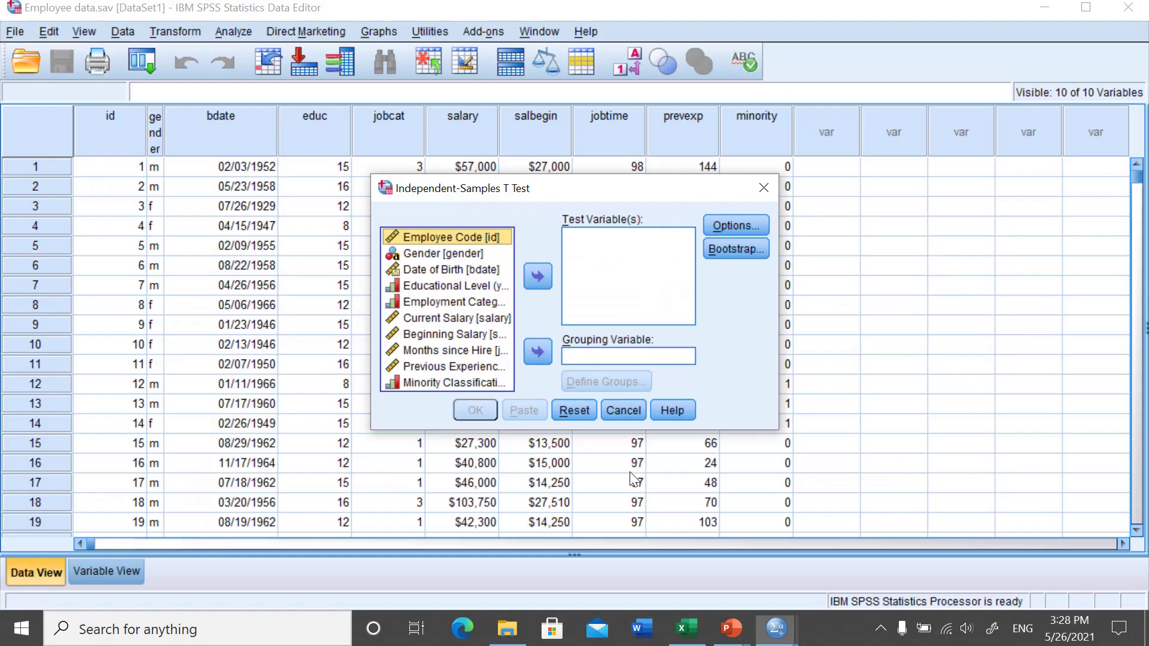
- Make Educational Level the test variable and gender the grouping variable, then bring up Define Groups
left_click(469, 253)
left_click(530, 352)
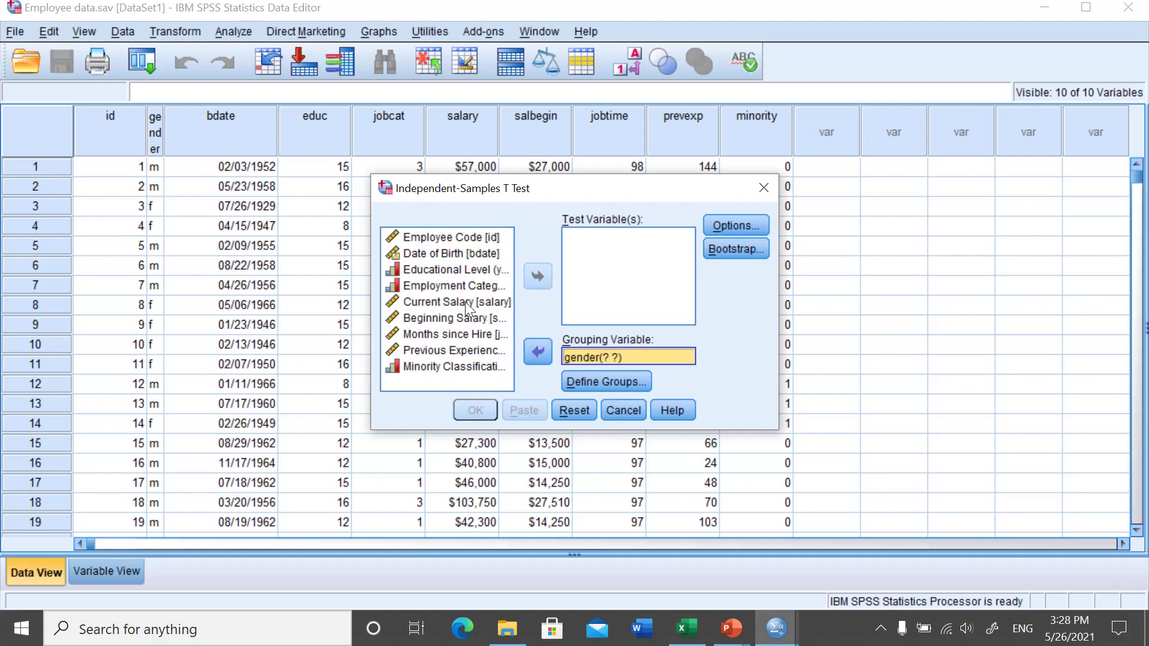
left_click(489, 269)
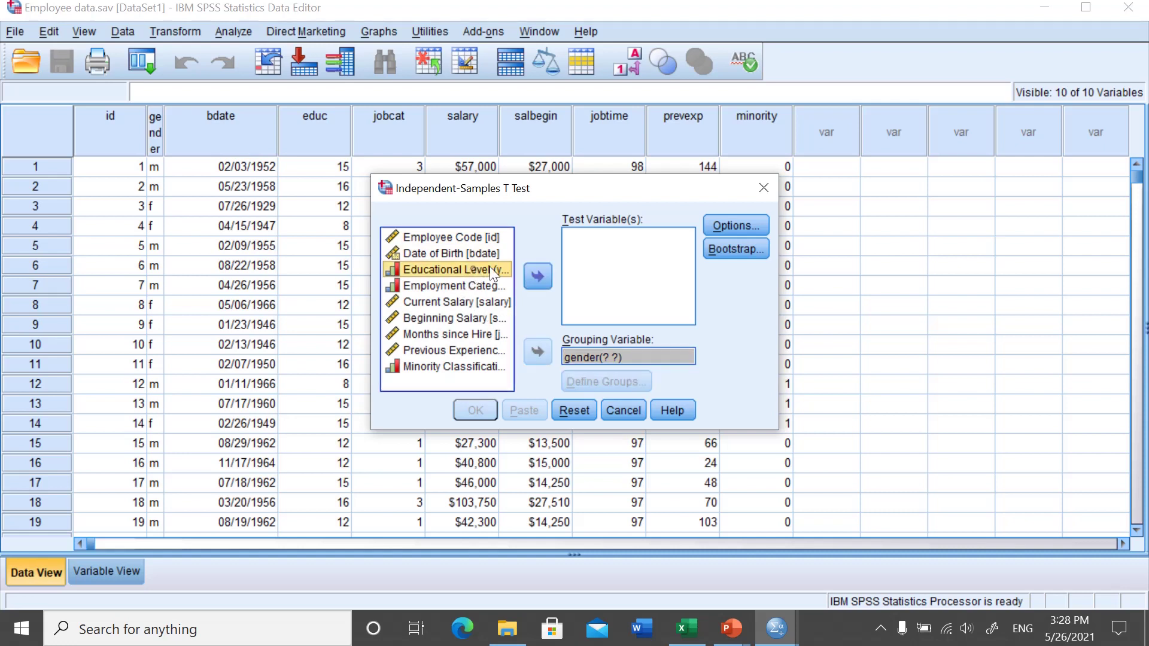
left_click(536, 275)
left_click(624, 357)
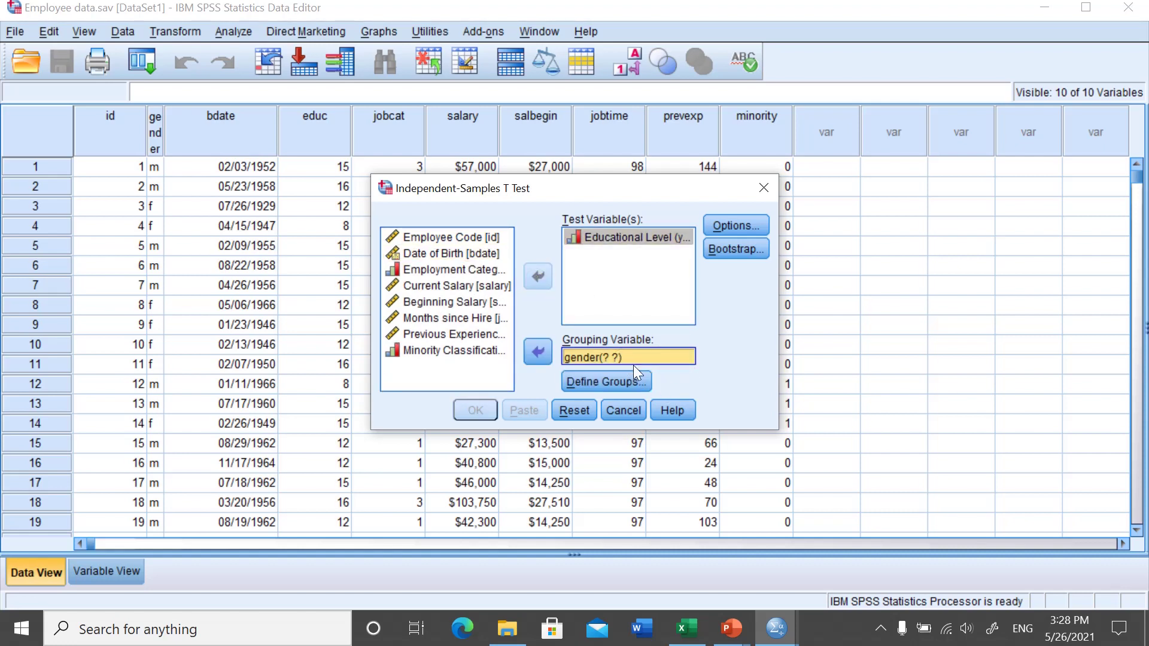
left_click(612, 361)
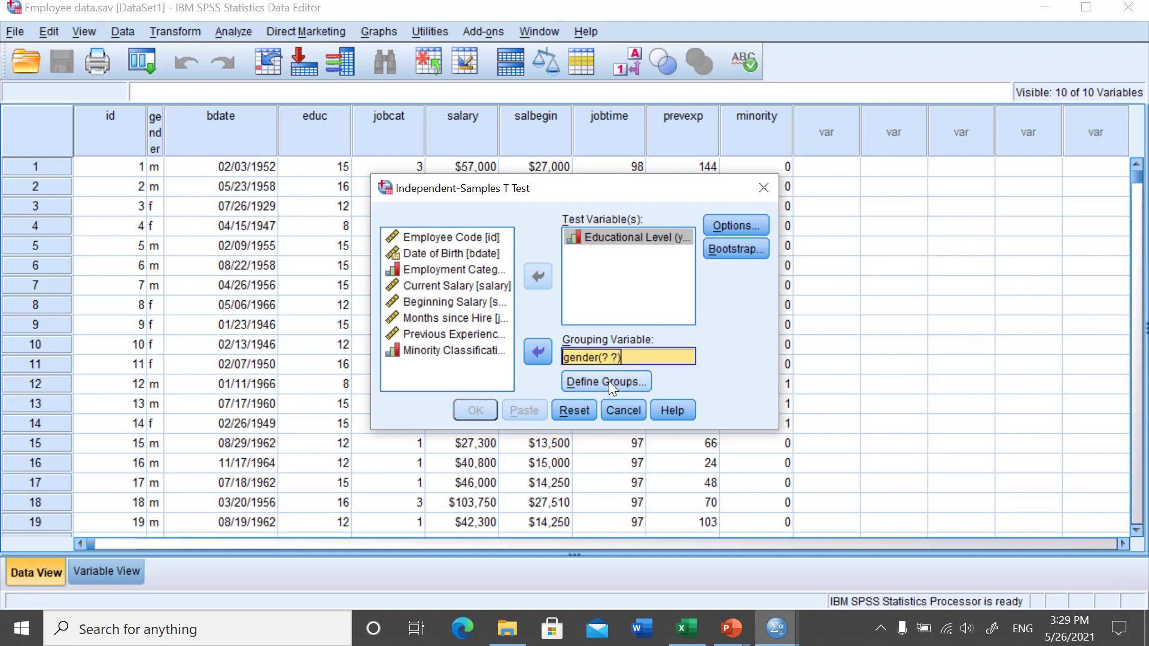
left_click(612, 379)
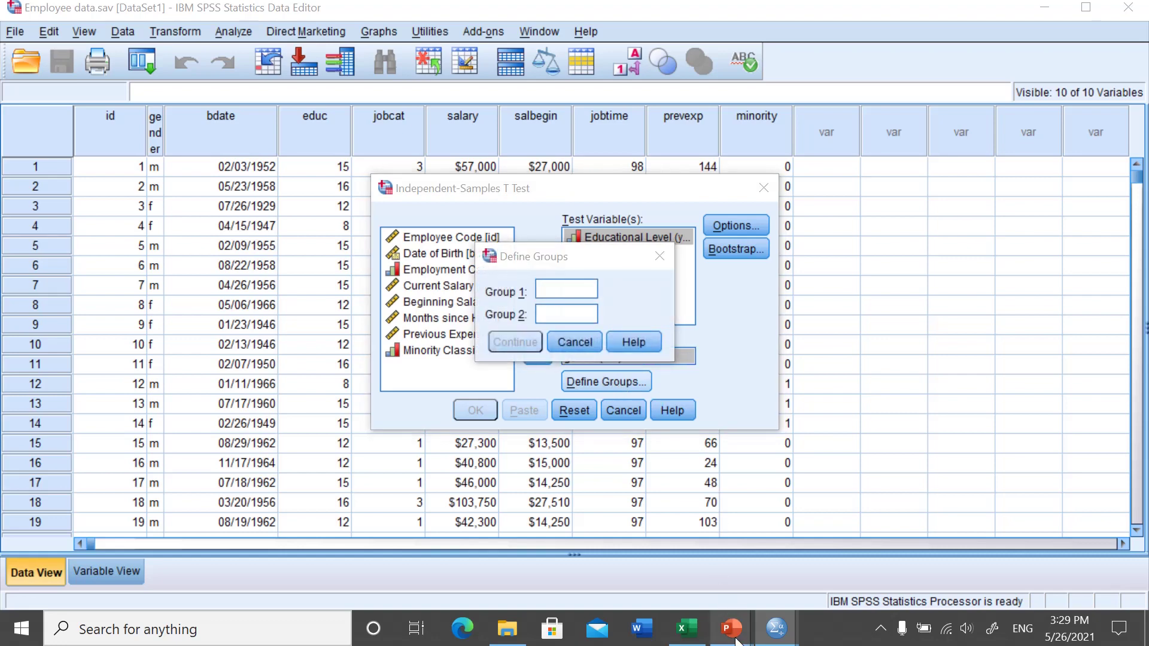
- Mark the f and m group codes on the slide in red, then enter f in SPSS
mouse_move(736, 641)
left_click(982, 502)
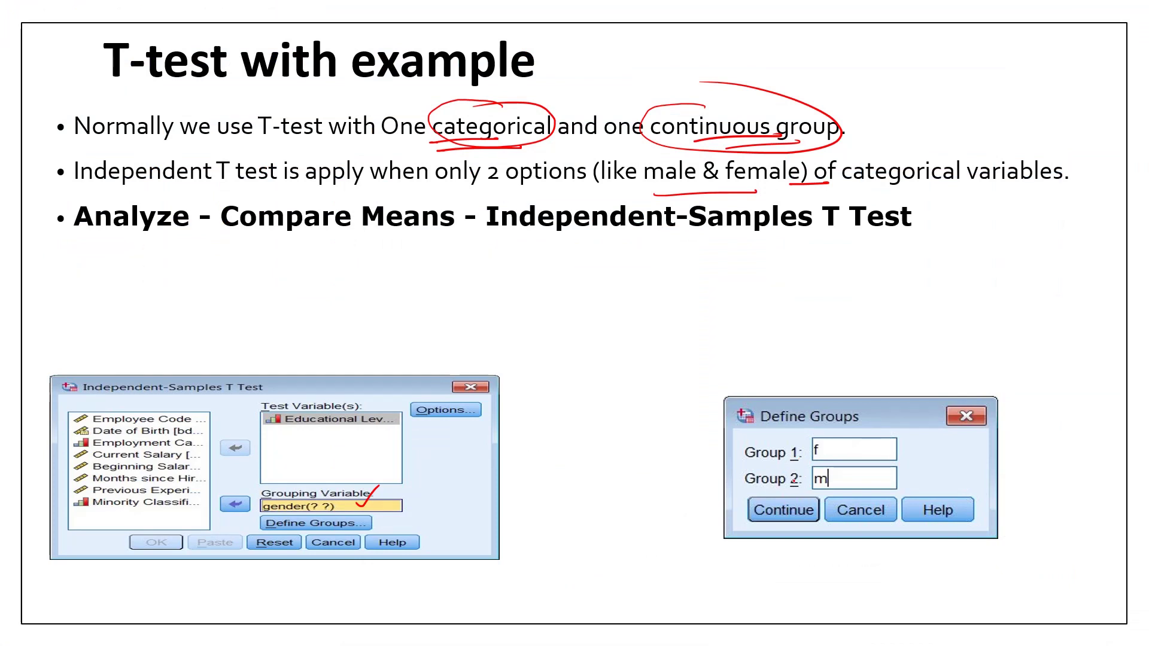
left_click_drag(836, 454, 898, 436)
left_click_drag(838, 479, 889, 471)
key("alt+Tab")
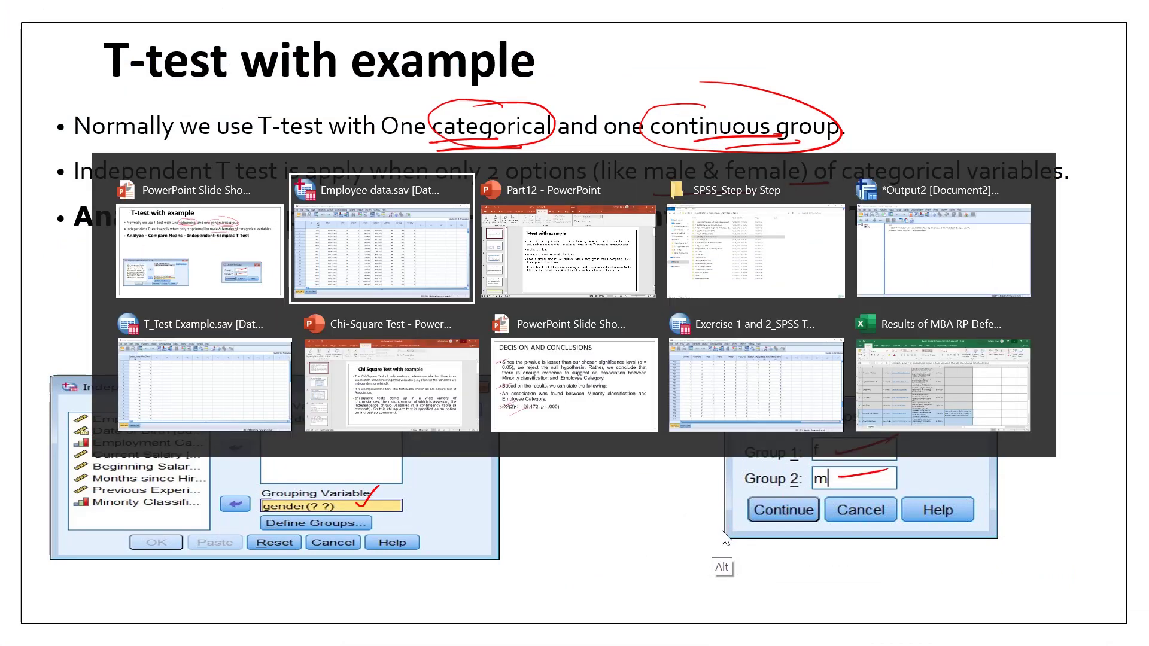
type("f")
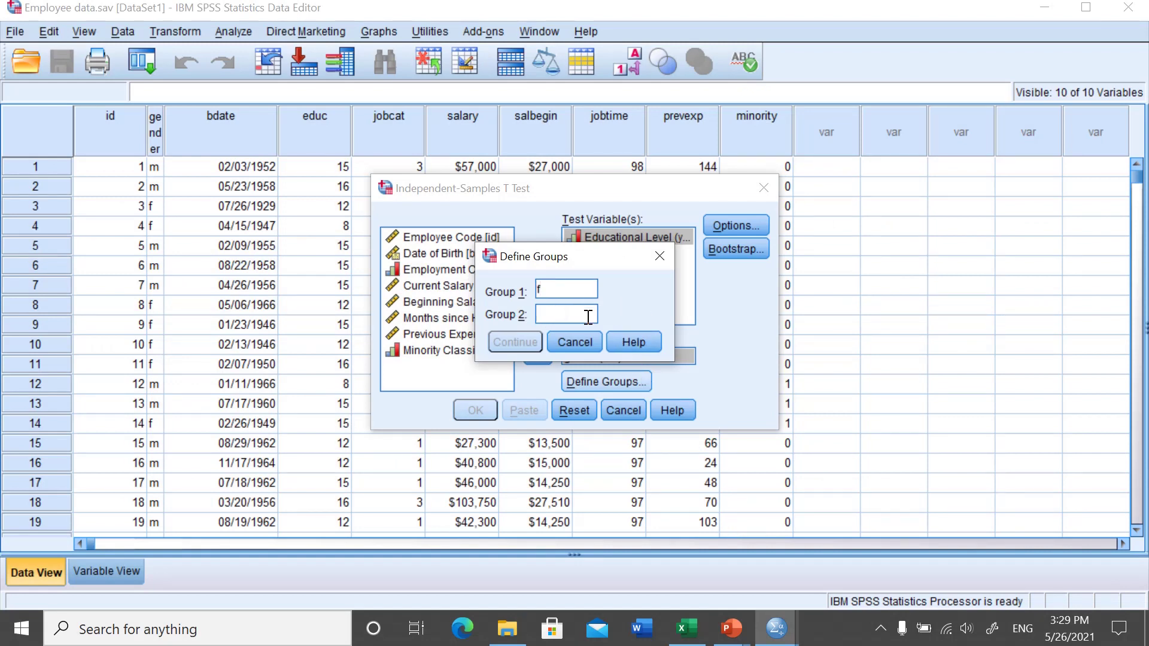
type("m")
- Confirm groups f and m and run the t-test of Educational Level by gender
left_click(525, 344)
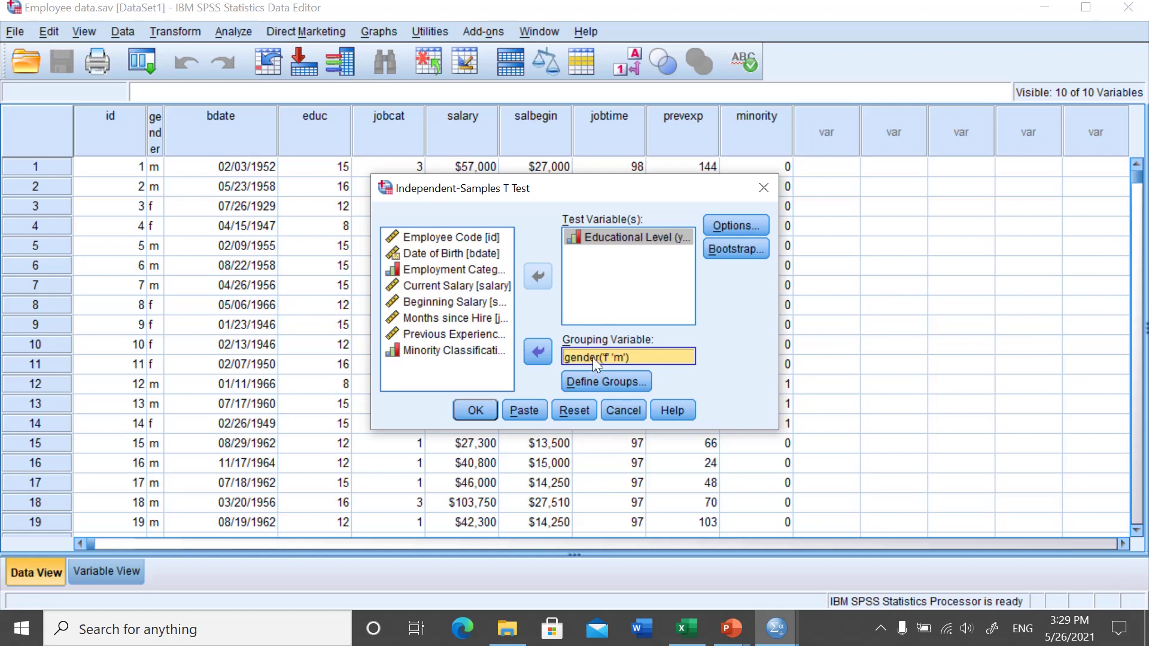
left_click(475, 410)
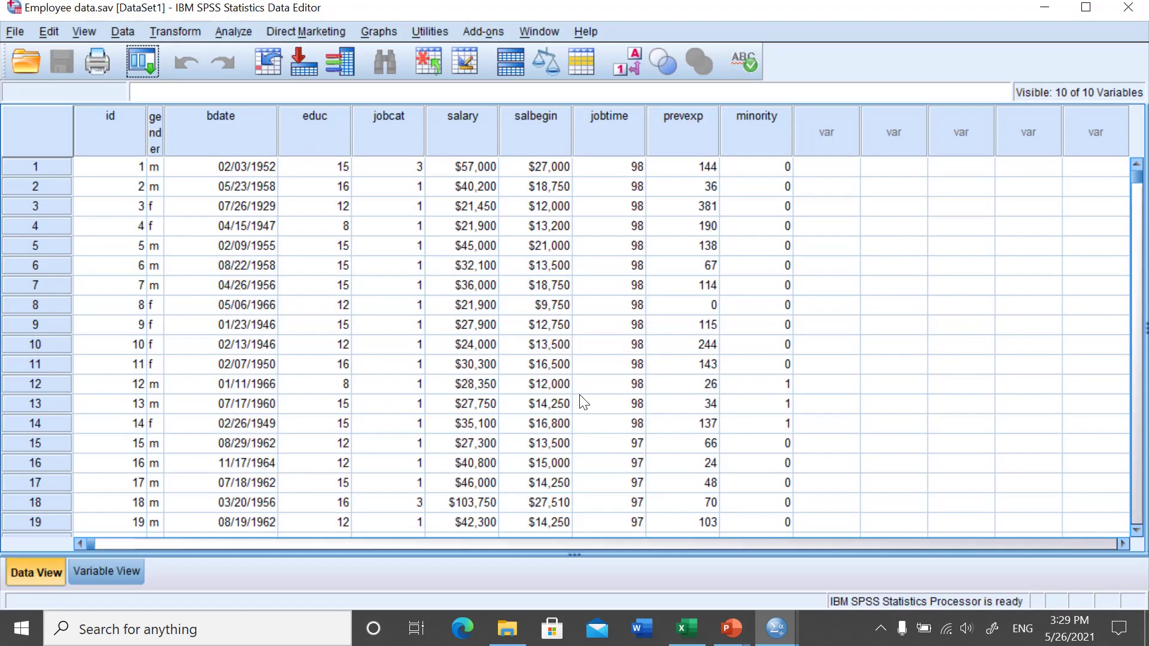
- Review the Group Statistics and Independent Samples Test tables (t = -8.276, Sig. .000)
left_click(776, 629)
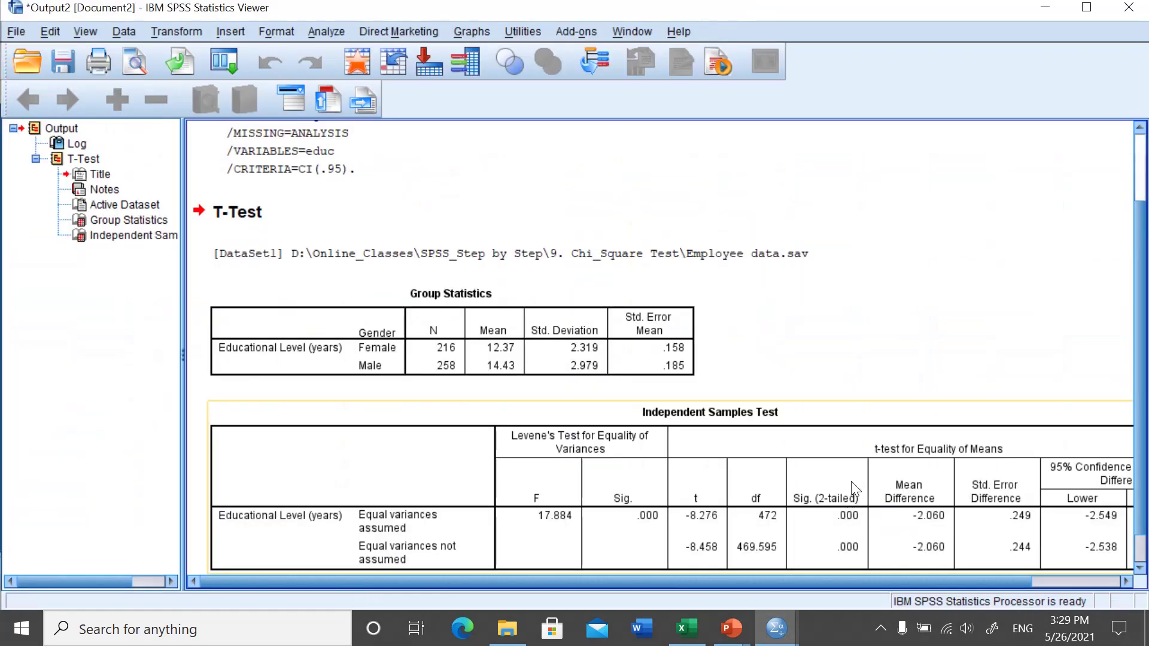
left_click(1125, 583)
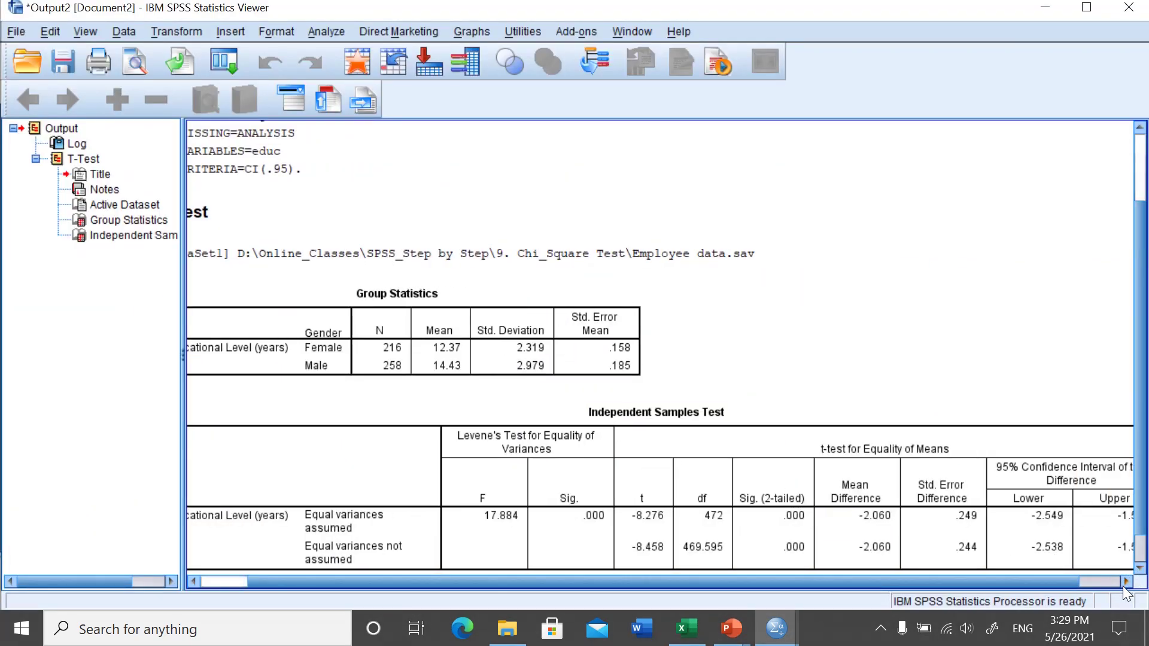
left_click(1125, 583)
left_click(1125, 582)
left_click(1141, 569)
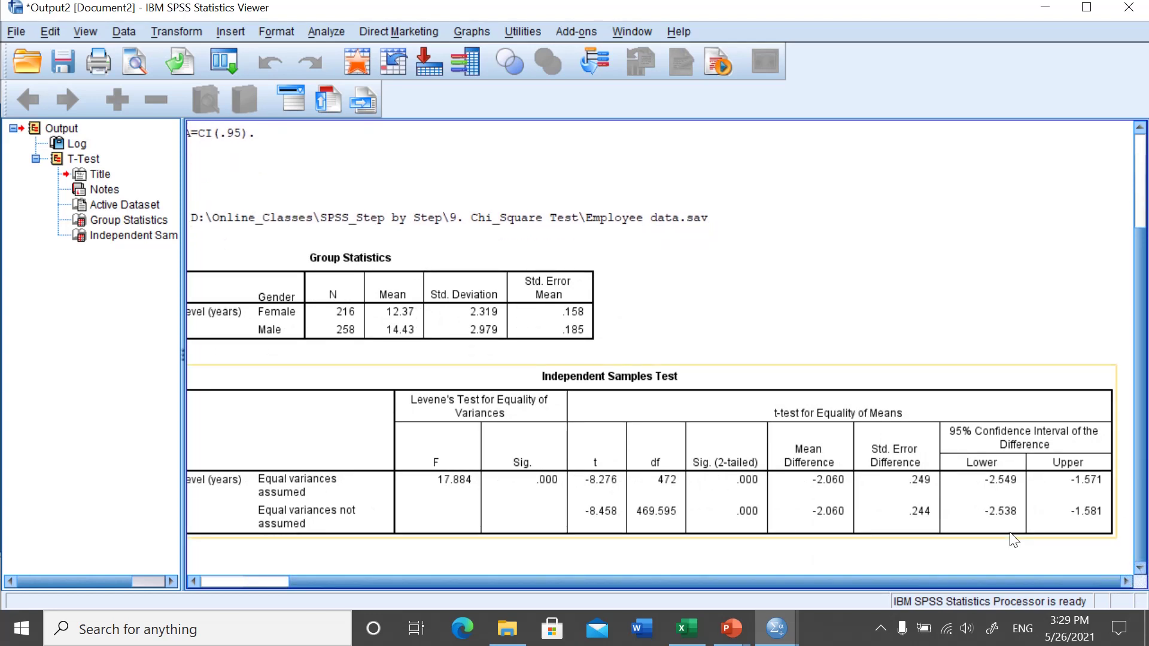
left_click(547, 498)
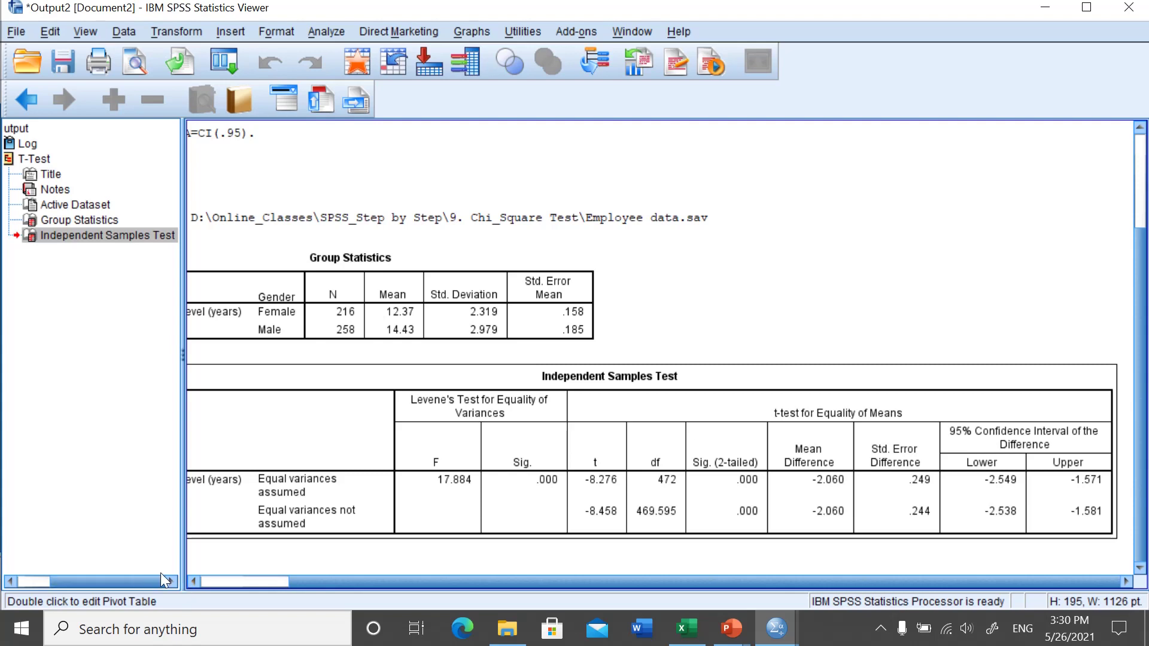
left_click(190, 581)
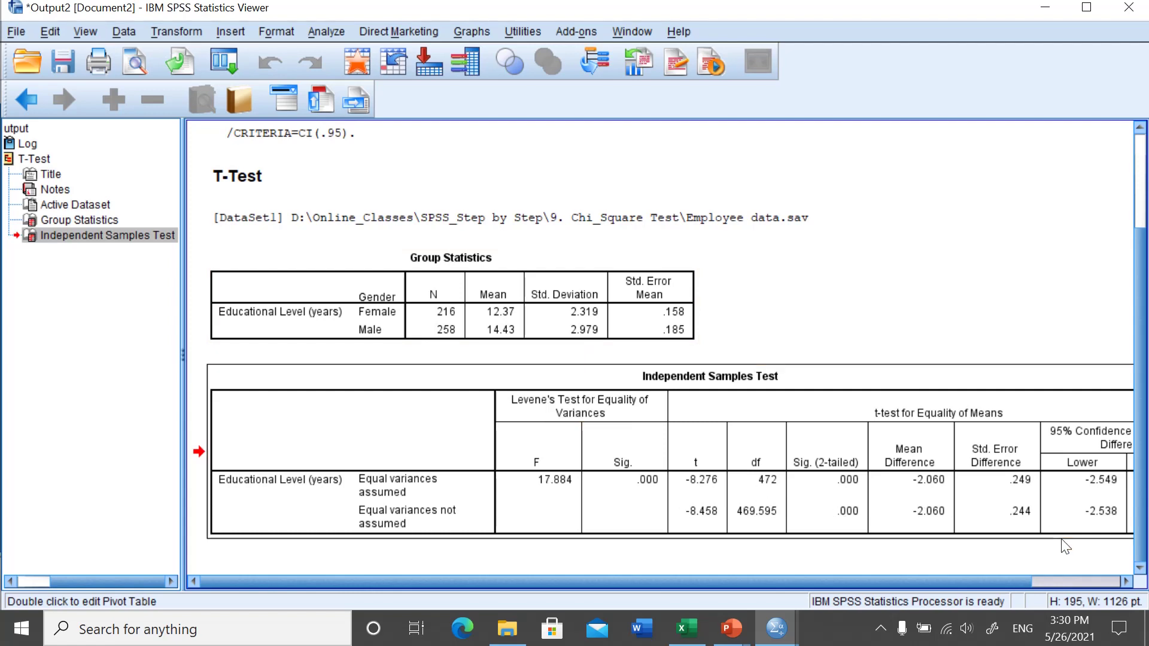
left_click(1126, 581)
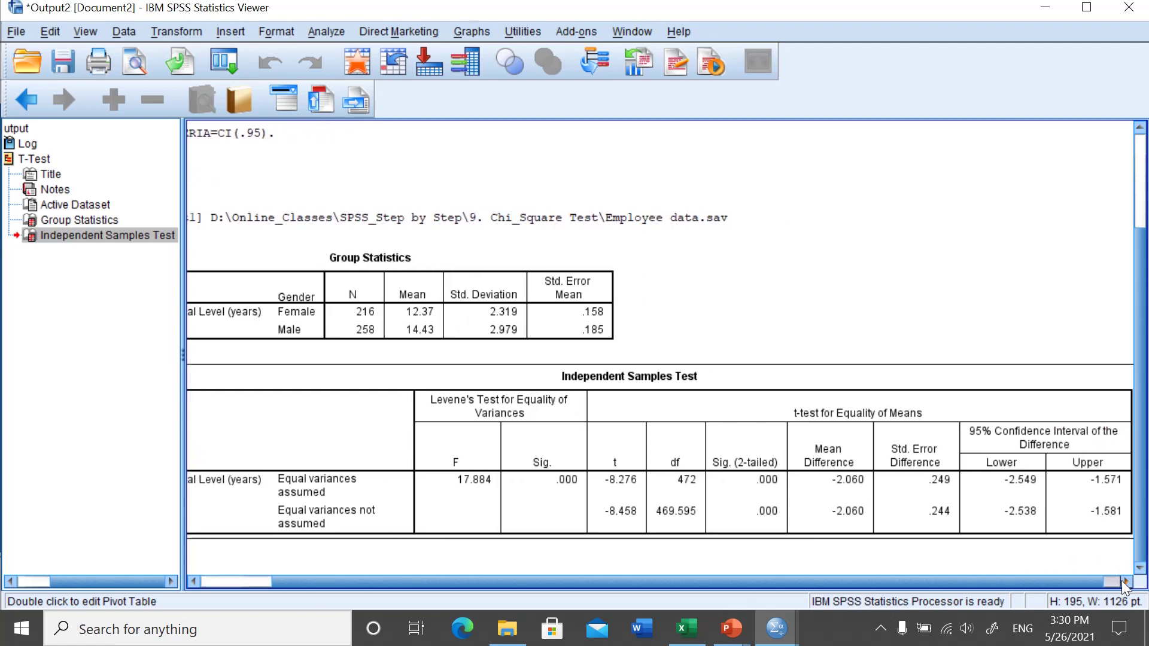
- Return to the full-screen T-test slide show with the pen active
left_click(730, 630)
left_click(1011, 527)
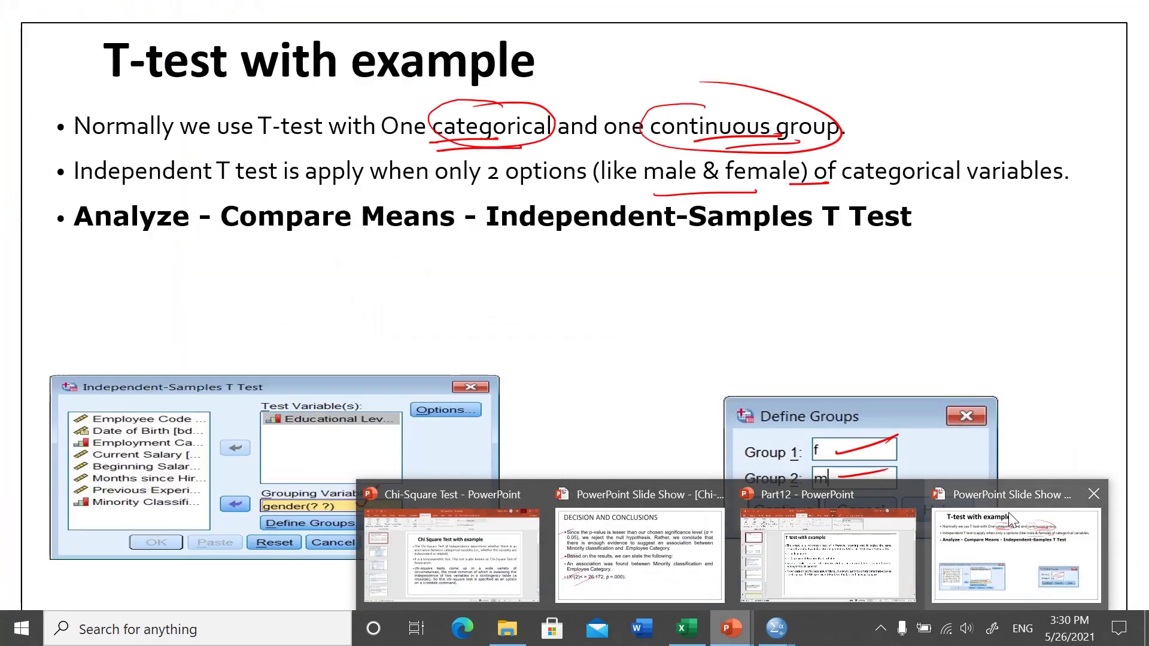
key("ctrl+p")
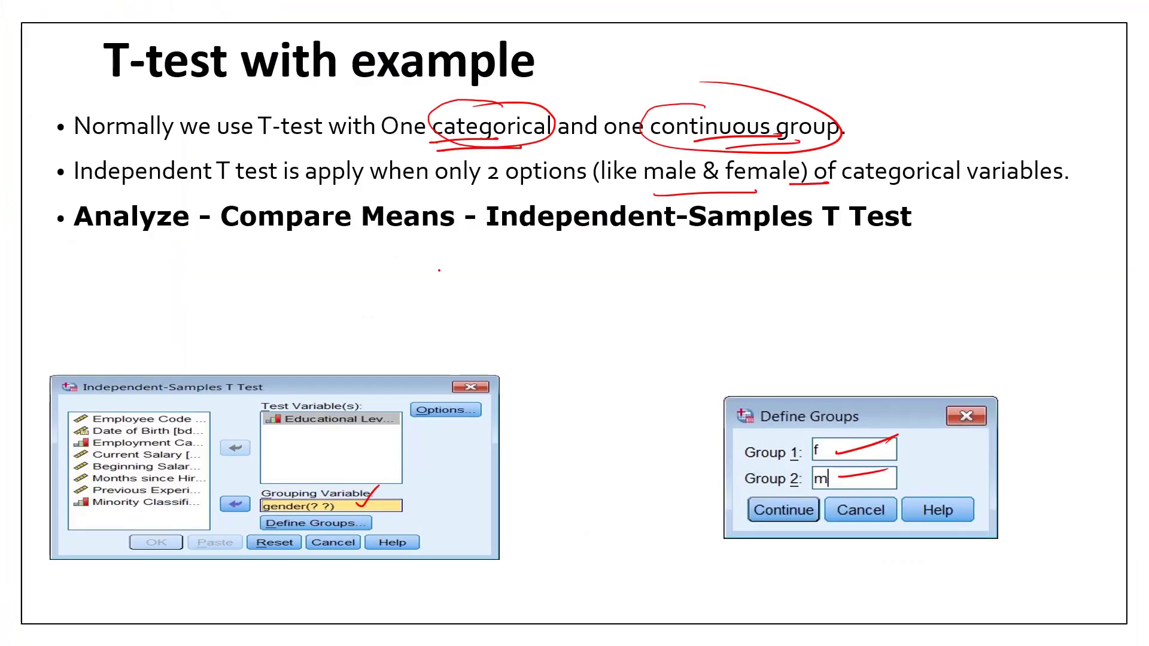